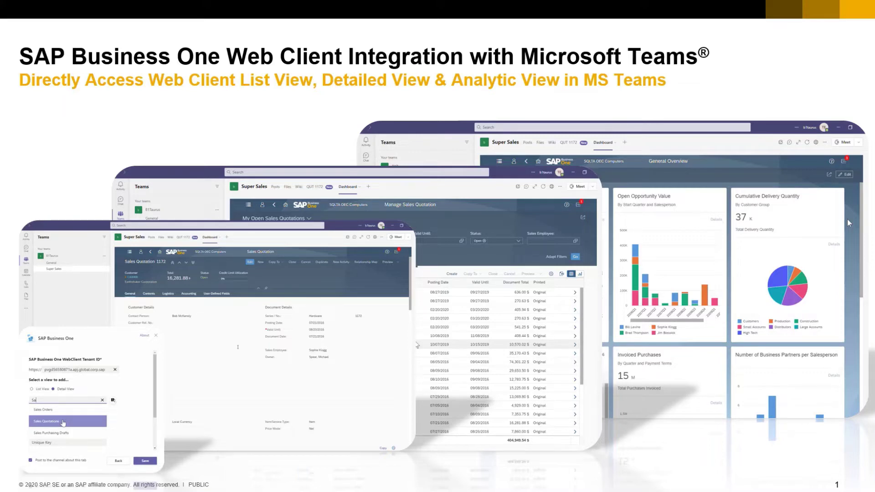
# Step: Advance the presentation to slide 3 on Web Client list and detail views in Teams
pyautogui.press('Right')
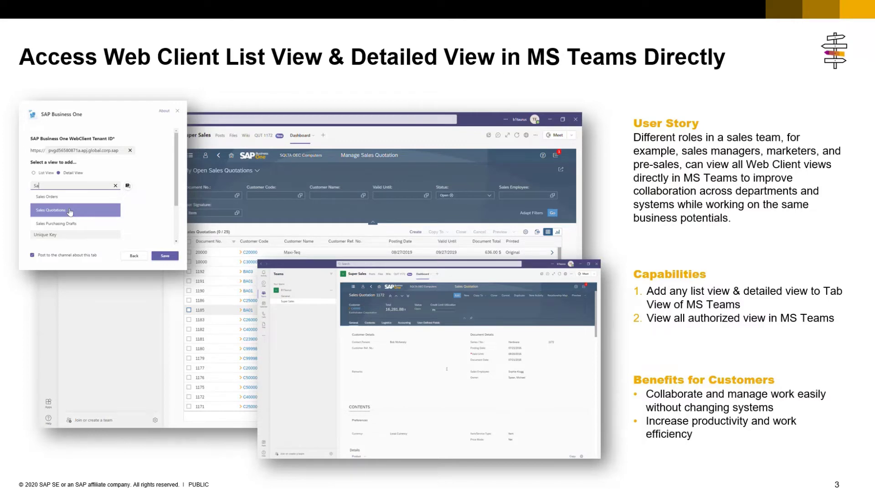
# Step: Advance the presentation to slide 4 on dashboards and charts in Teams
pyautogui.press('Right')
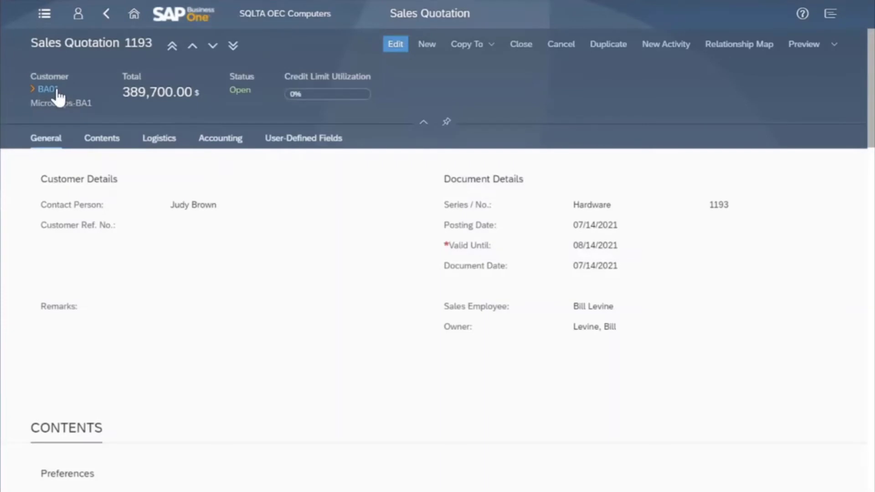
# Step: Preview customer BA01, then scroll down to Quotation 1193's line item and 10% discount summary
pyautogui.click(57, 90)
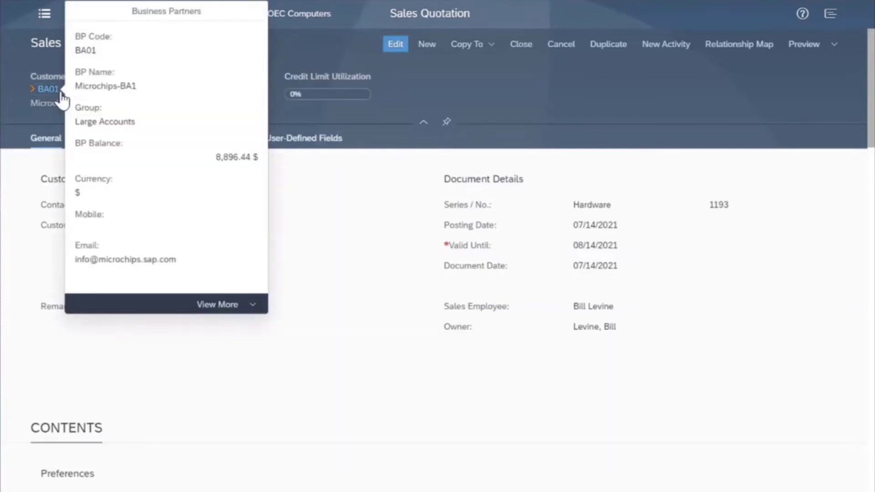
pyautogui.click(326, 248)
pyautogui.scroll(-1, 325, 248)
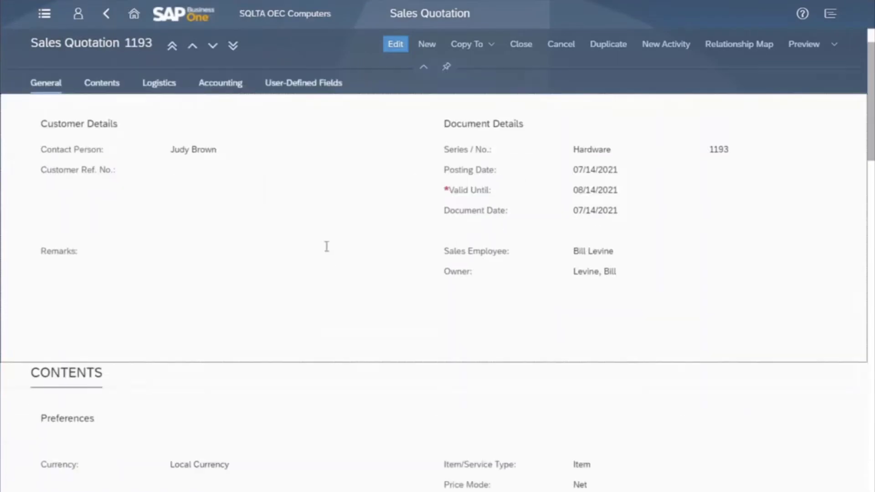
pyautogui.scroll(-6, 327, 247)
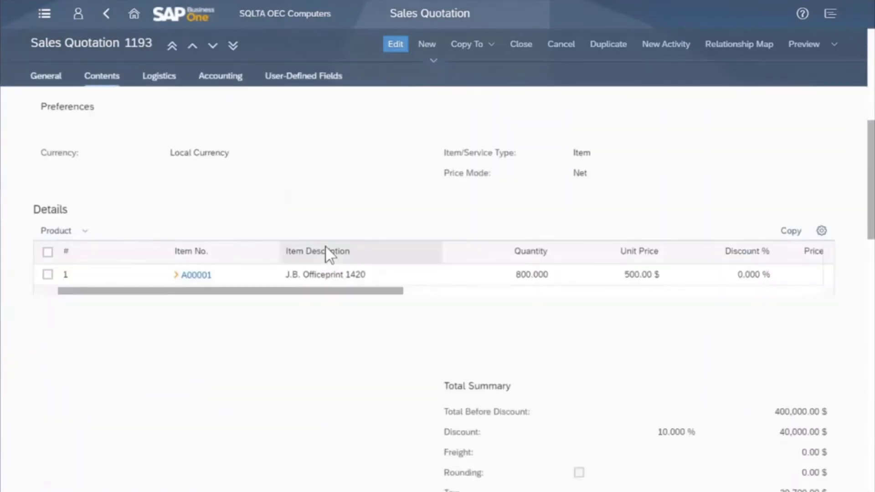
pyautogui.scroll(-2, 326, 247)
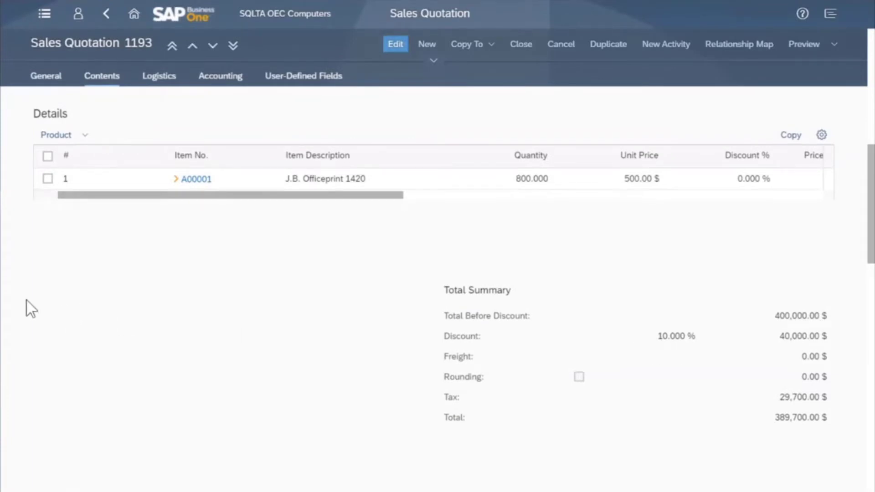
# Step: Switch to Teams, review the SAP Business One app listing, then return to Super Sales 01
pyautogui.moveTo(0, 297)
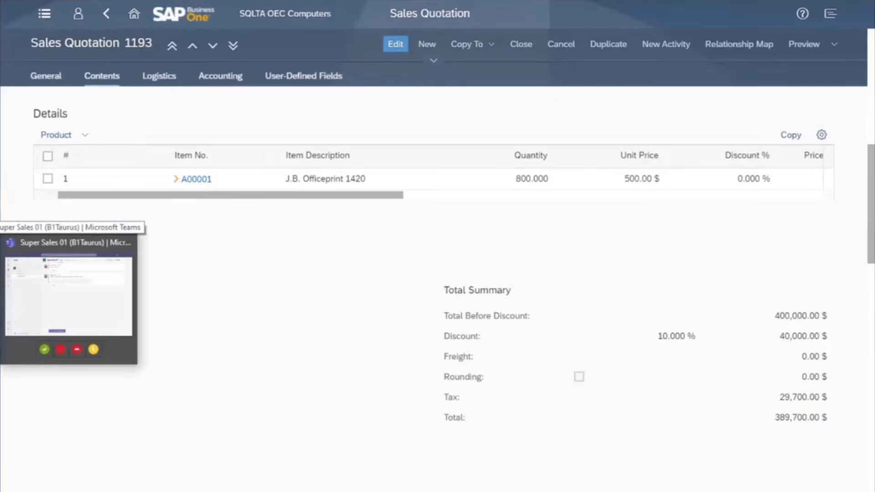
pyautogui.click(68, 297)
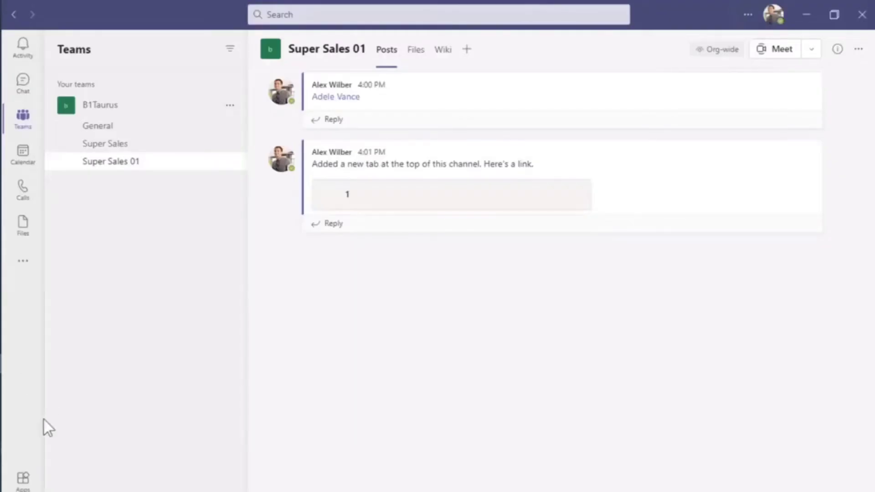
pyautogui.click(31, 477)
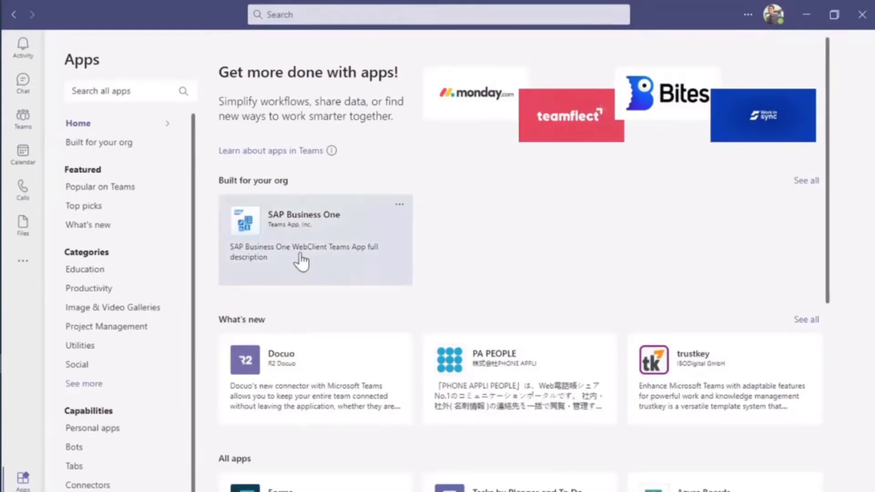
pyautogui.click(301, 262)
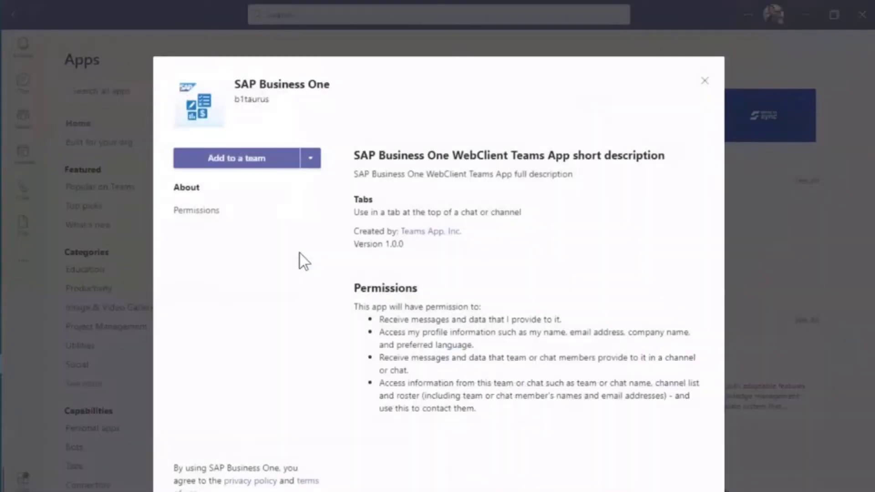
pyautogui.click(704, 82)
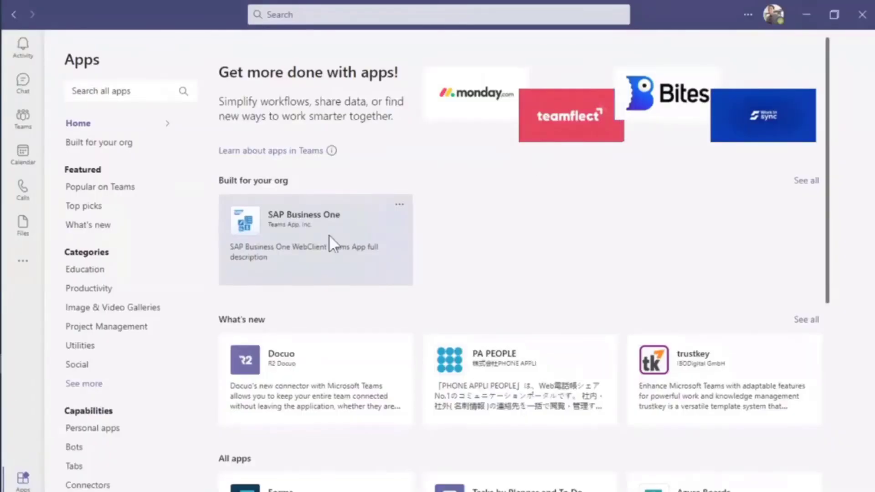
pyautogui.click(24, 117)
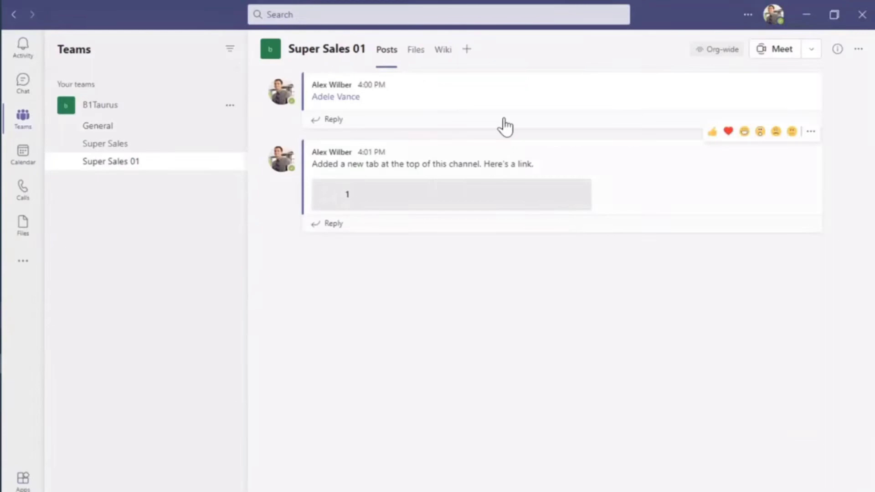
# Step: Start an SAP Business One tab in the channel with the pasted WebClient tenant URL
pyautogui.click(467, 50)
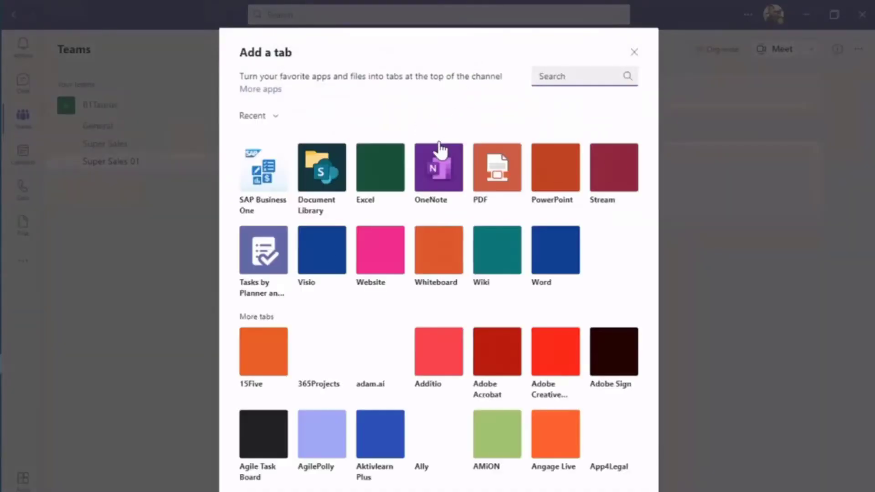
pyautogui.click(272, 160)
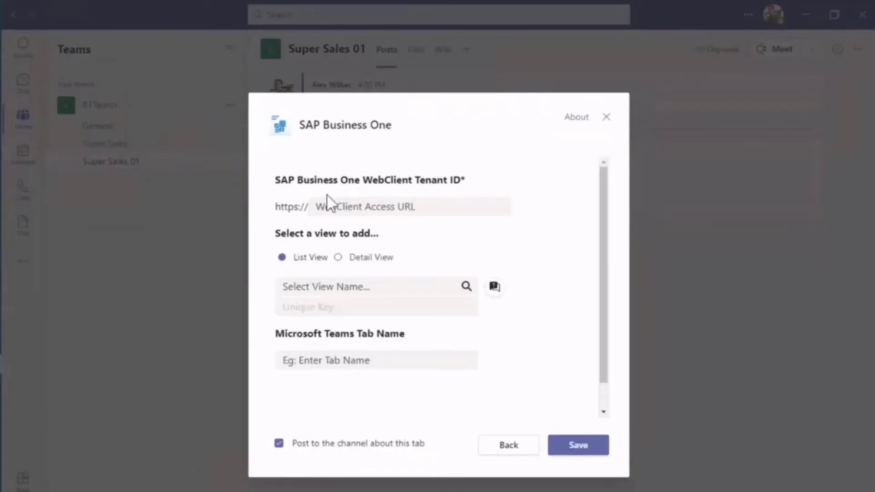
pyautogui.click(341, 208)
pyautogui.write('pvgd56580871a.apj.global.corp.sap')
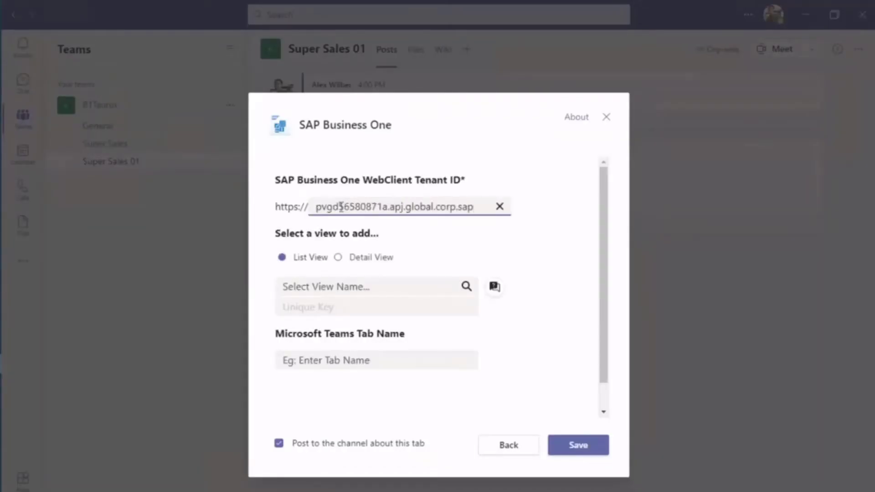
# Step: Set a Sales Quotations detail view with key 1199 and save the tab as 'alex qut'
pyautogui.click(340, 257)
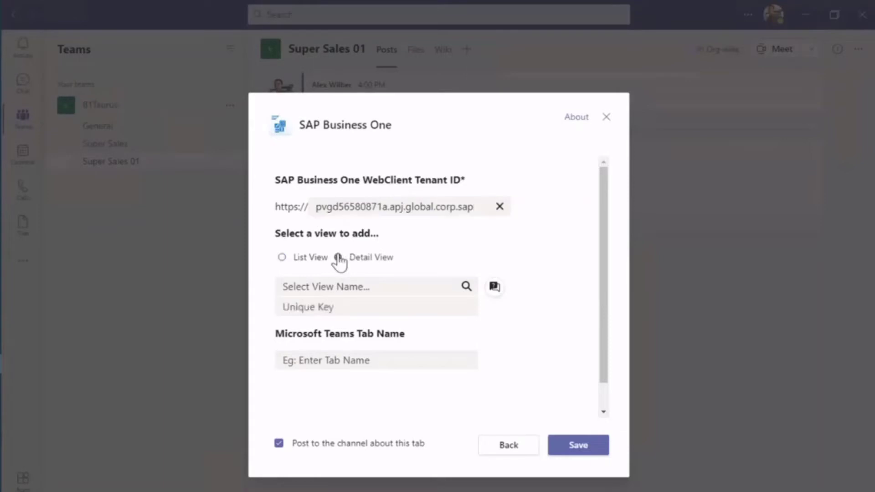
pyautogui.click(333, 284)
pyautogui.write('s')
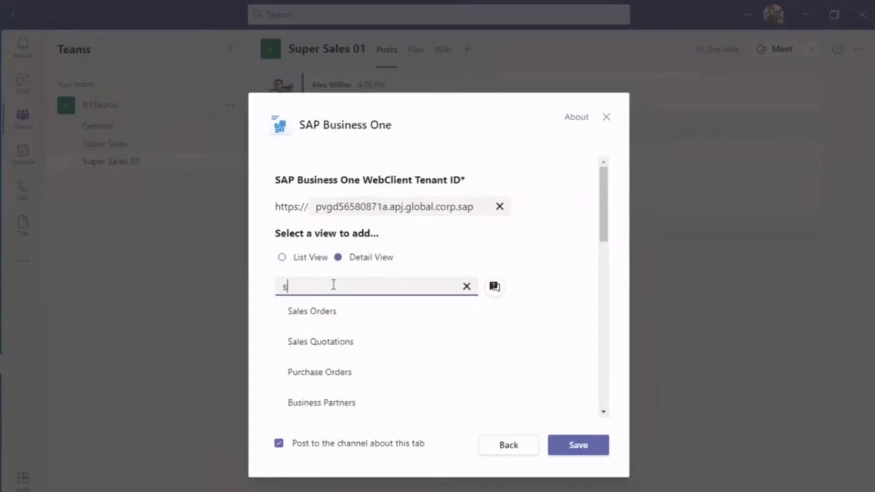
pyautogui.click(321, 342)
pyautogui.click(324, 310)
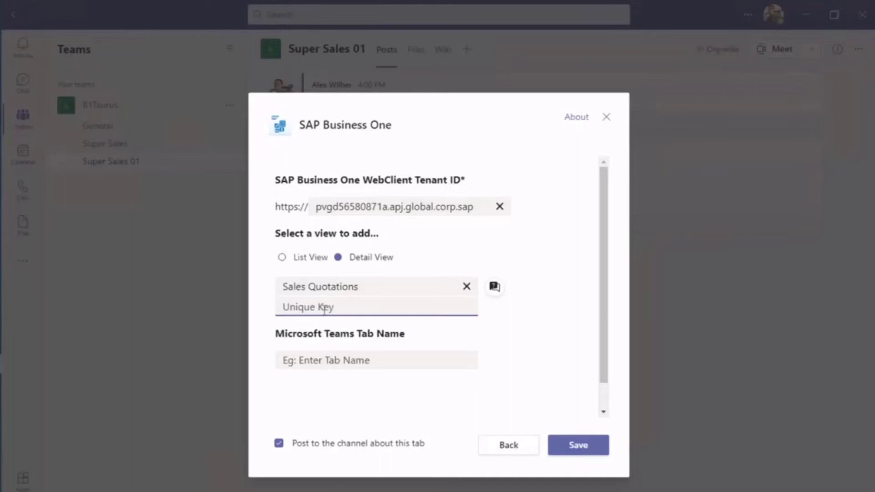
pyautogui.write('1199')
pyautogui.click(319, 358)
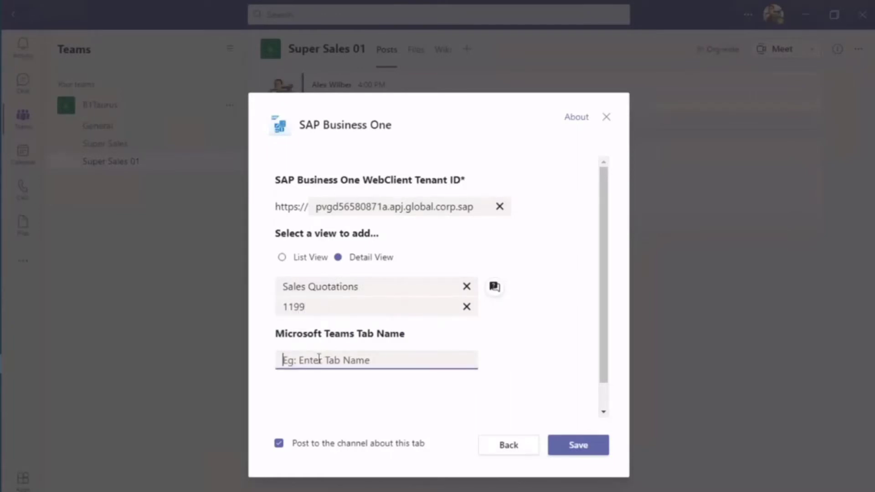
pyautogui.write('alex qut')
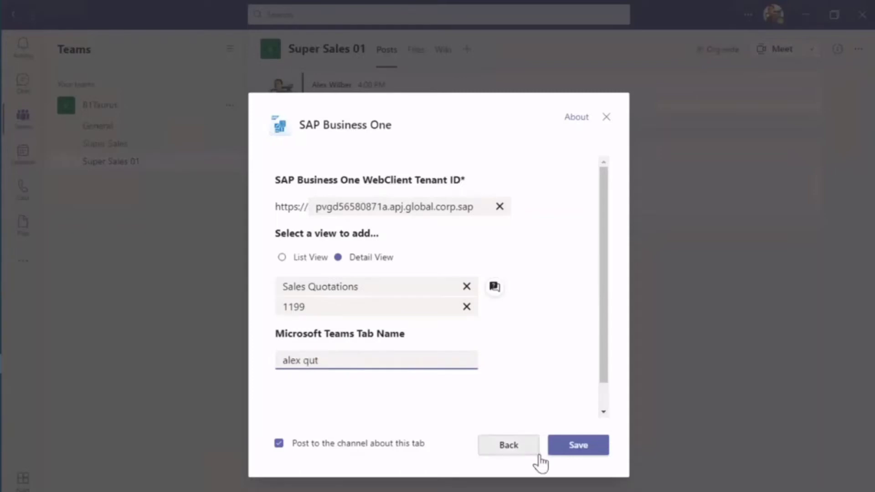
pyautogui.click(587, 455)
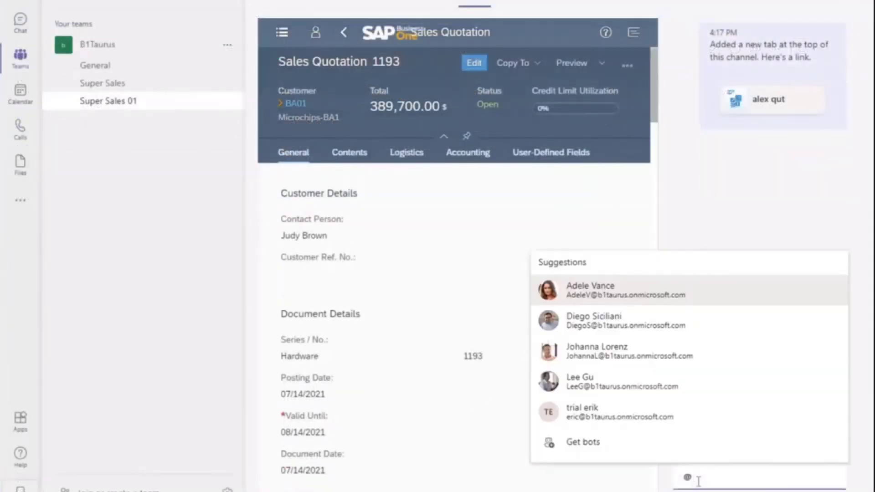
# Step: Post a reply mentioning the colleague with ', please review my quotation'
pyautogui.press('Return')
pyautogui.write(', ')
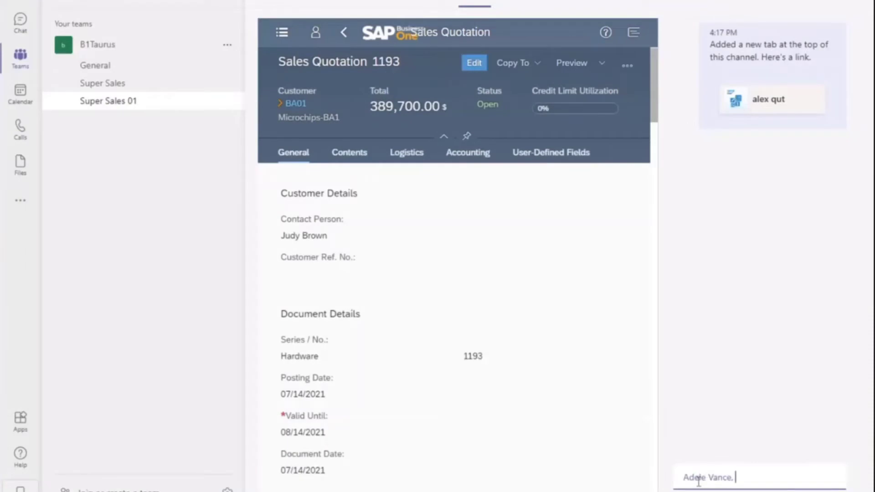
pyautogui.write('please review m')
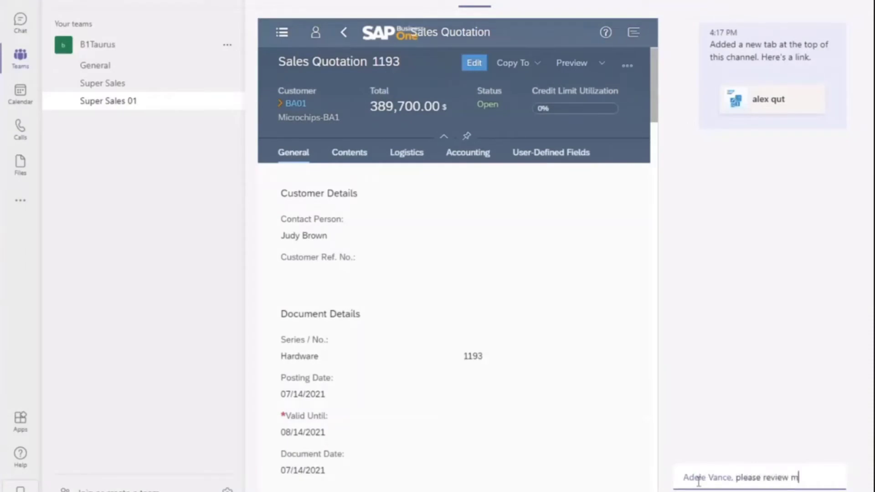
pyautogui.write('y quotation')
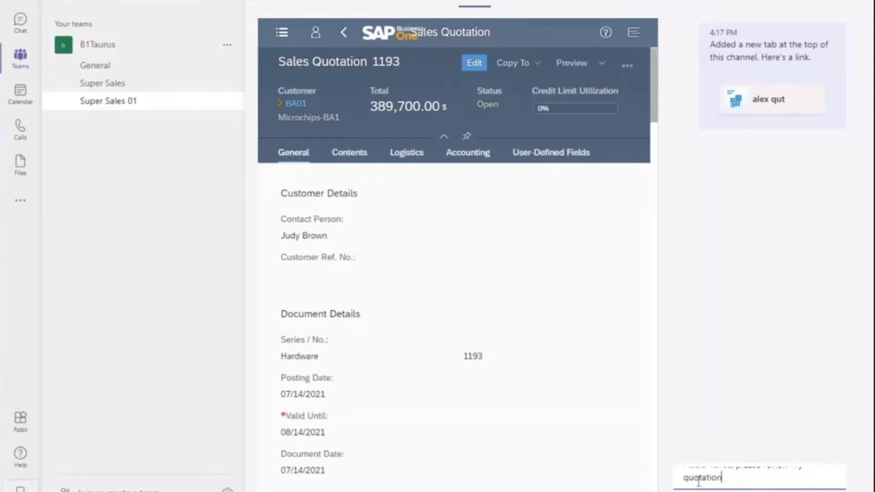
pyautogui.press('Return')
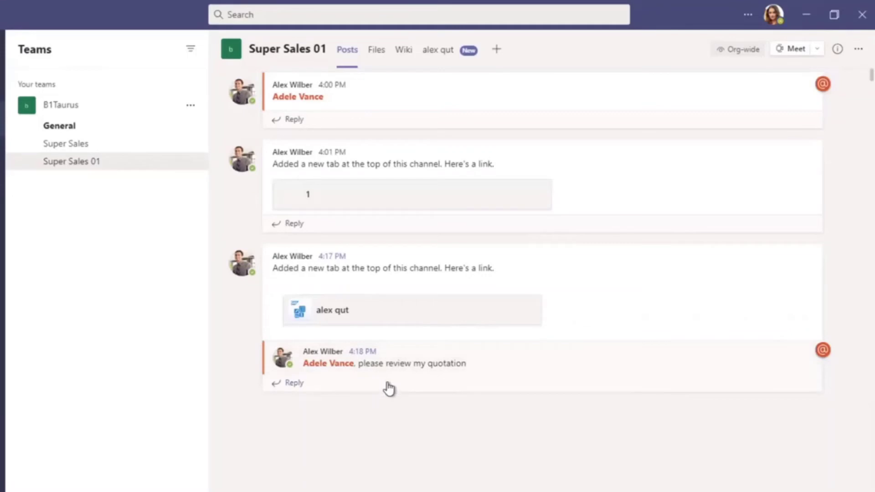
# Step: Open the alex qut tab, preview customer BA01, and scroll to the 10% discount and 389,700.00 $ total
pyautogui.moveTo(395, 380)
pyautogui.click(378, 315)
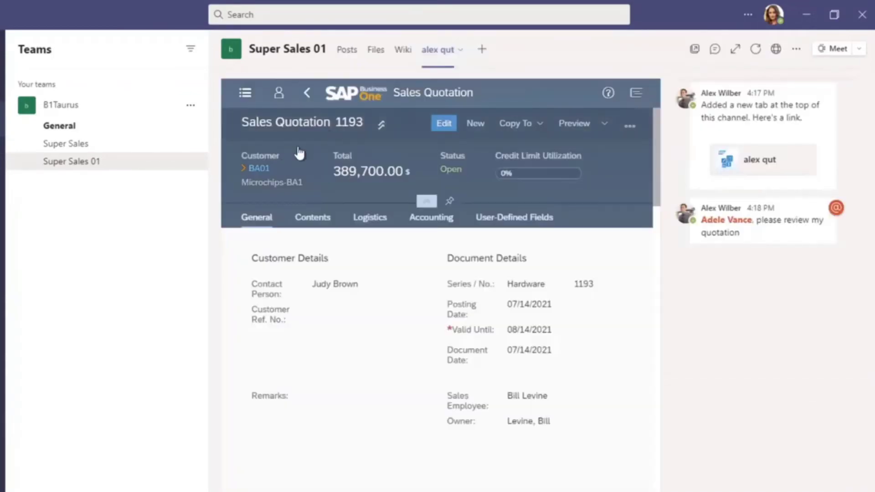
pyautogui.click(258, 170)
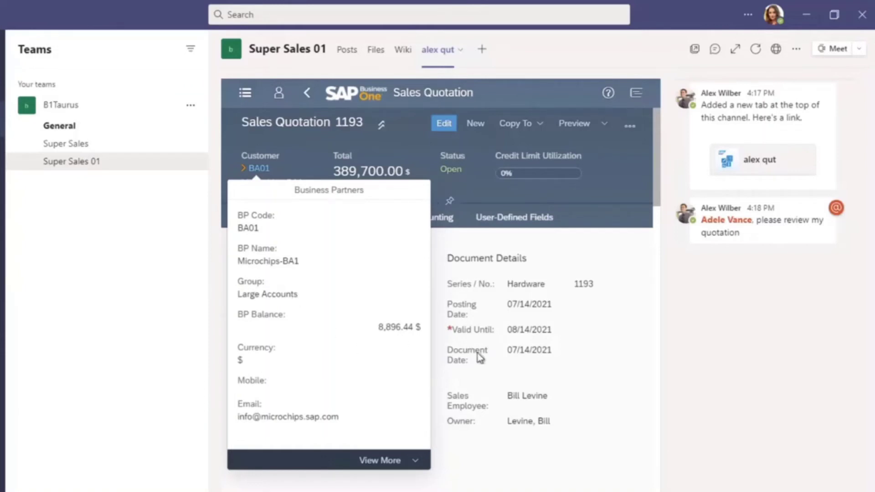
pyautogui.click(467, 420)
pyautogui.scroll(-5, 467, 421)
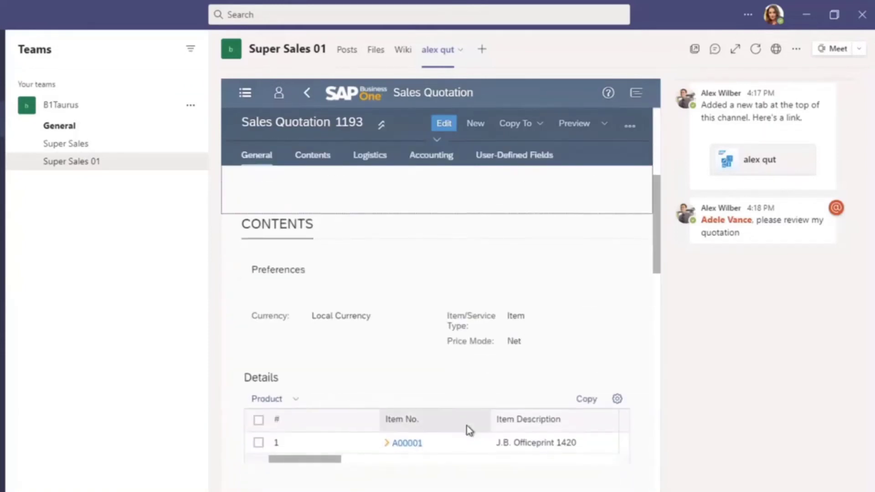
pyautogui.scroll(-5, 469, 429)
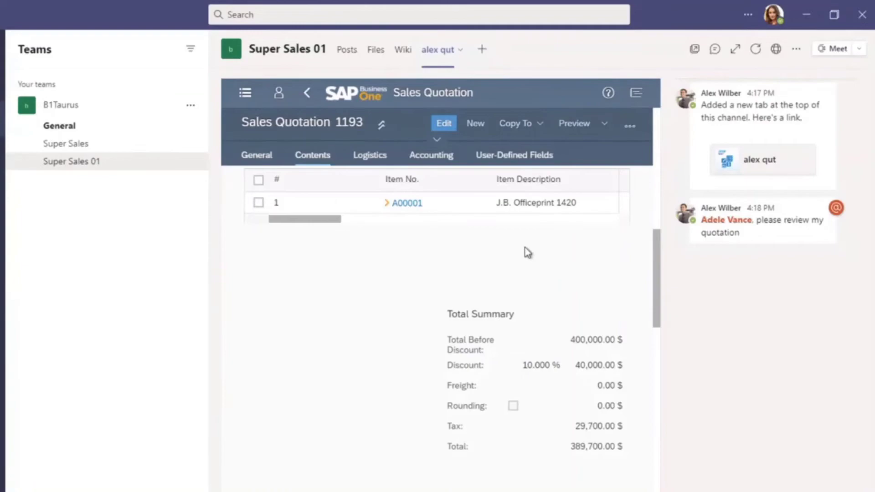
# Step: Add an SAP Business One tab using the pasted tenant URL and Dashboard view, named 'dashboard'
pyautogui.click(482, 51)
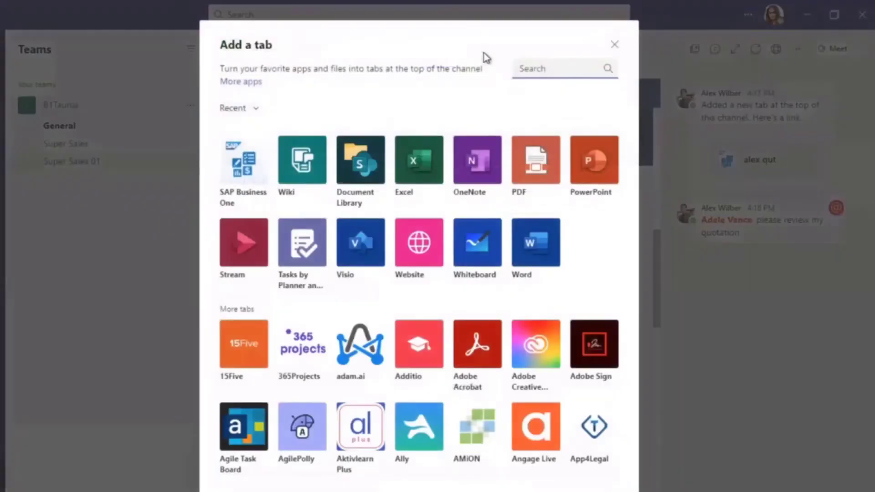
pyautogui.click(235, 177)
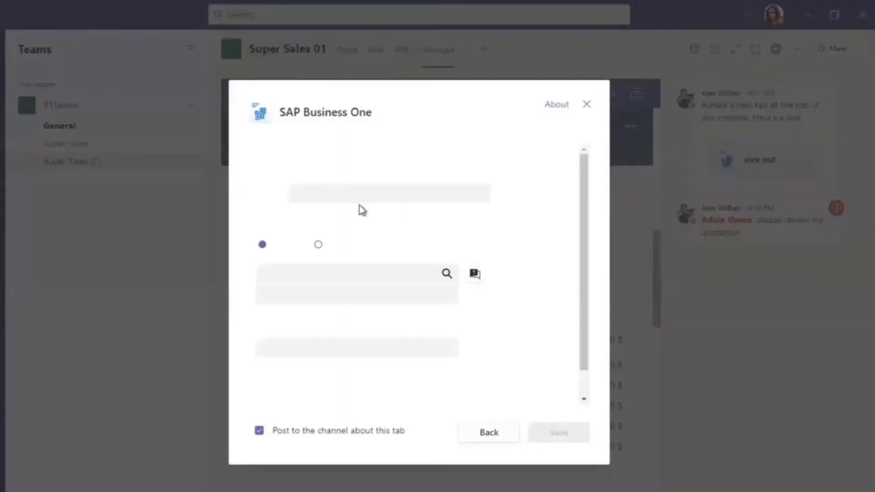
pyautogui.click(376, 190)
pyautogui.write('pvgd56580871a.apj.global.corp.sap')
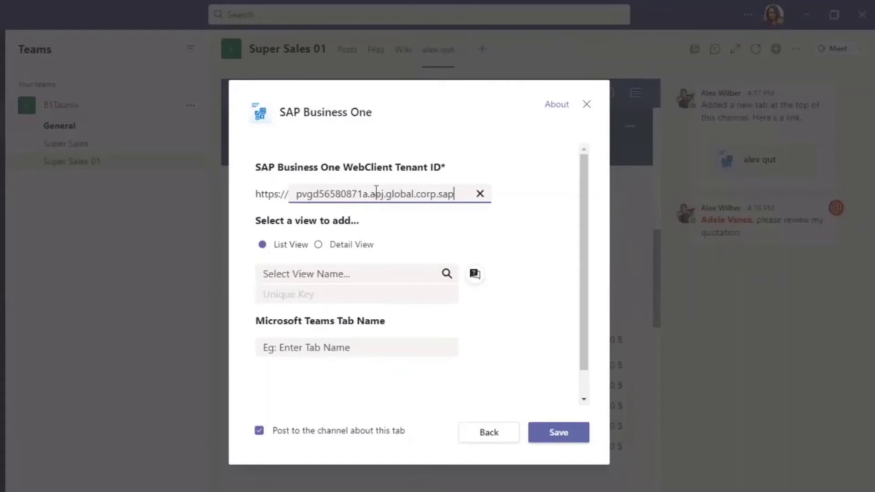
pyautogui.click(332, 272)
pyautogui.write('das')
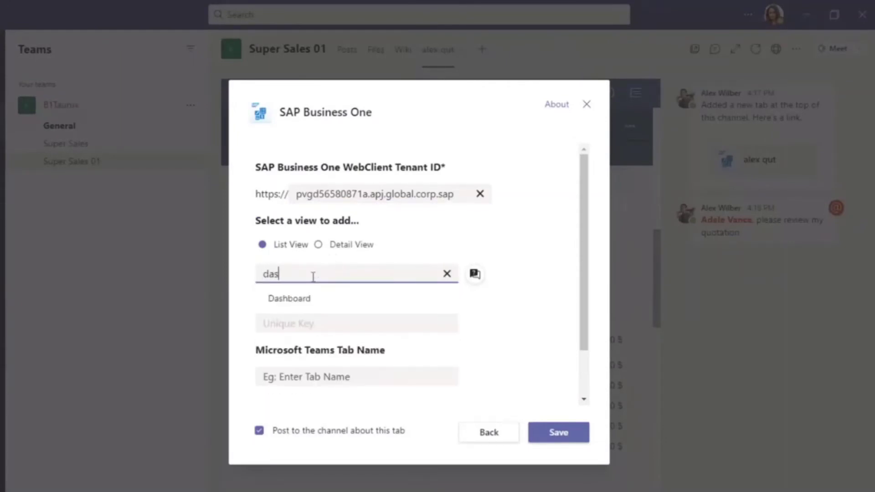
pyautogui.click(319, 297)
pyautogui.click(293, 345)
pyautogui.write('dashboa')
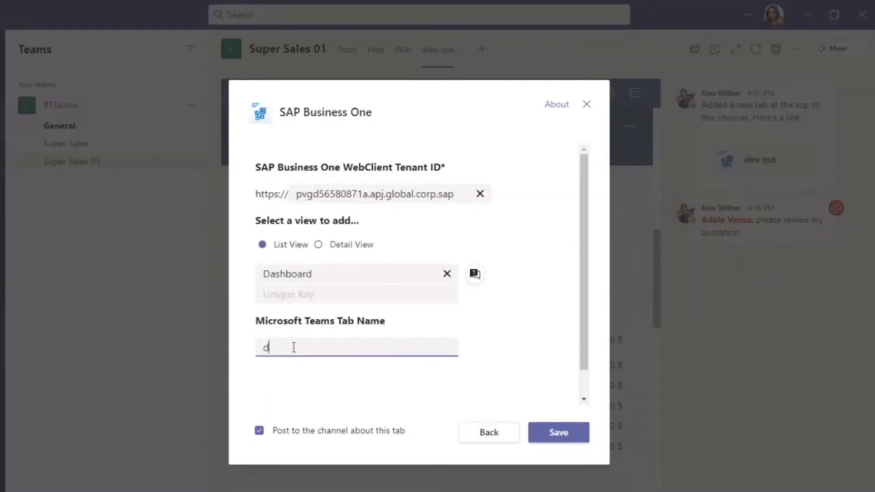
pyautogui.write('rd')
pyautogui.click(554, 437)
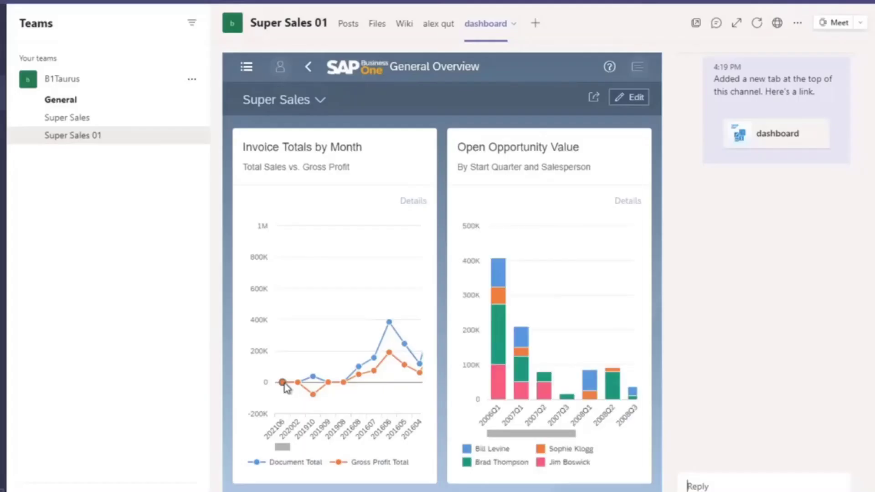
# Step: Select the first Invoice Totals by Month point to show a selected total of 487.210
pyautogui.click(282, 409)
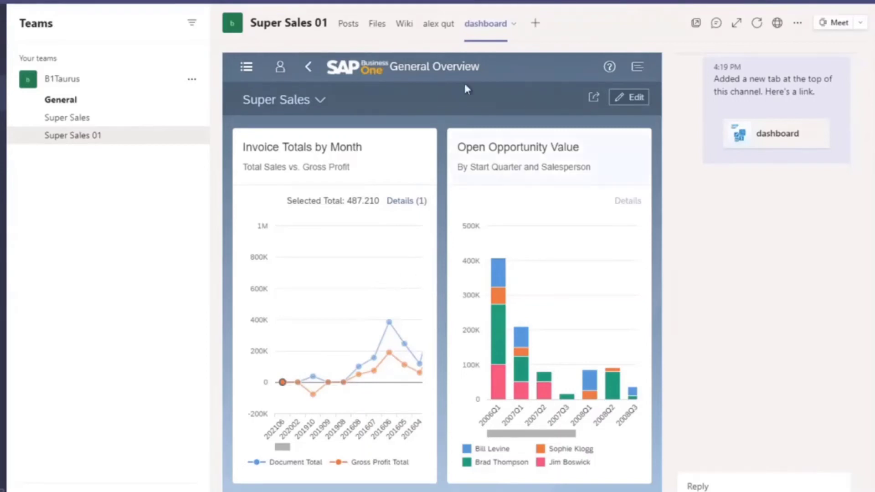
# Step: Edit Quotation 1193's discount from 10 to 15% and save, bringing the total to 368,050.00 $
pyautogui.click(439, 25)
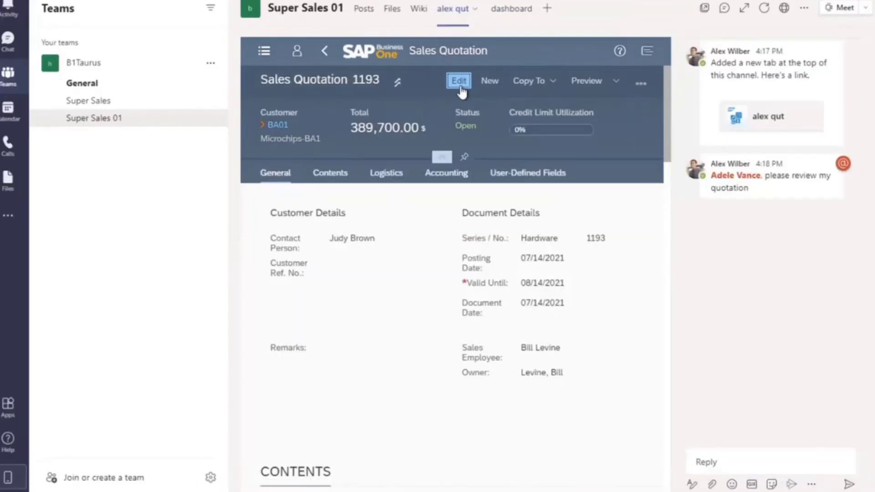
pyautogui.scroll(-10, 460, 328)
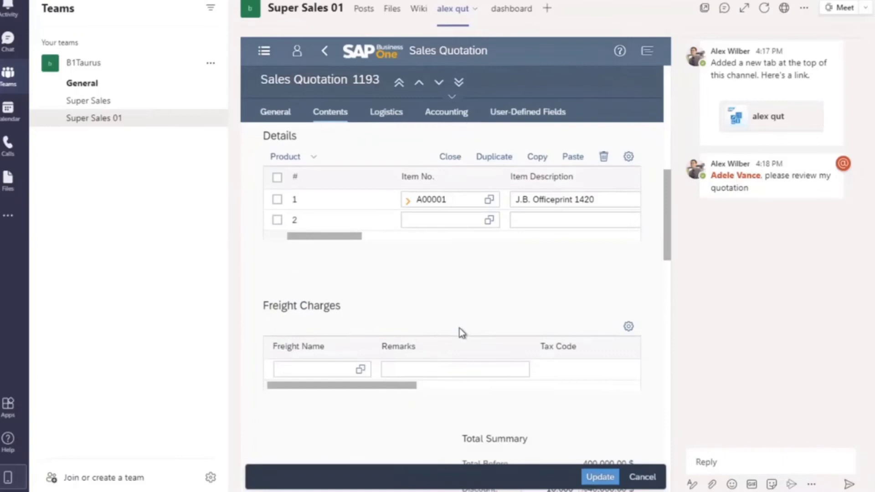
pyautogui.scroll(-5, 459, 329)
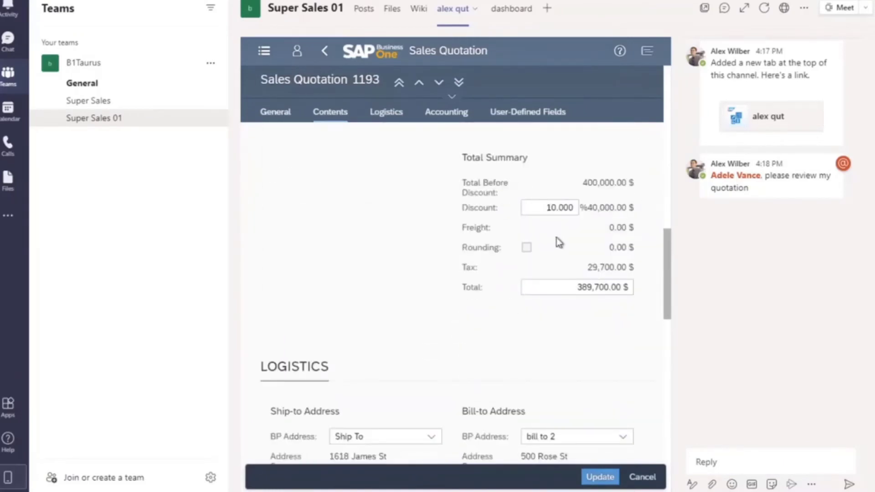
pyautogui.press('BackSpace')
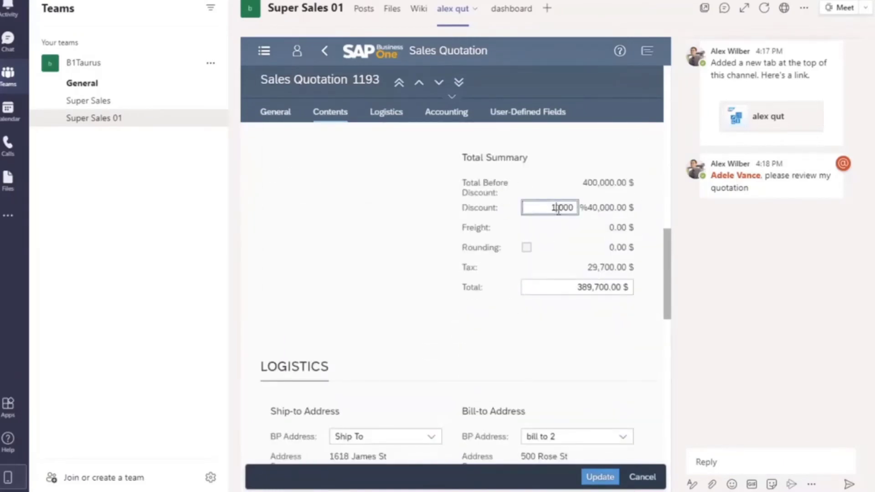
pyautogui.write('5')
pyautogui.click(592, 475)
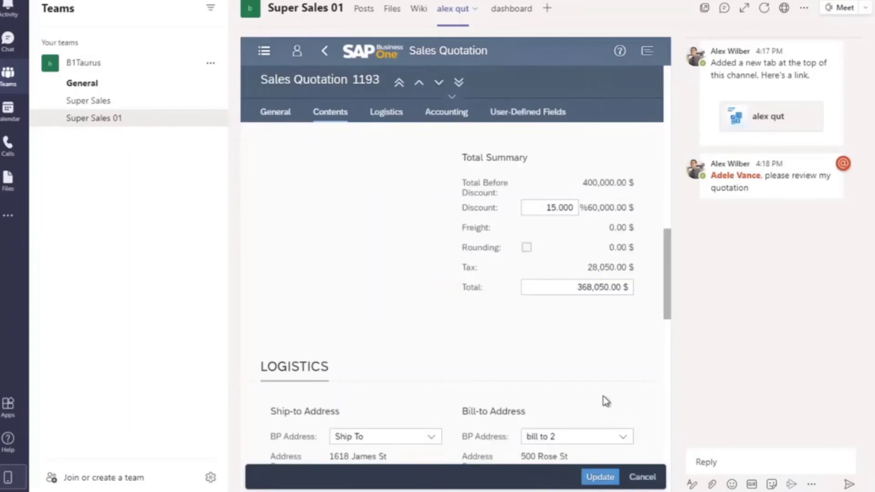
pyautogui.click(600, 477)
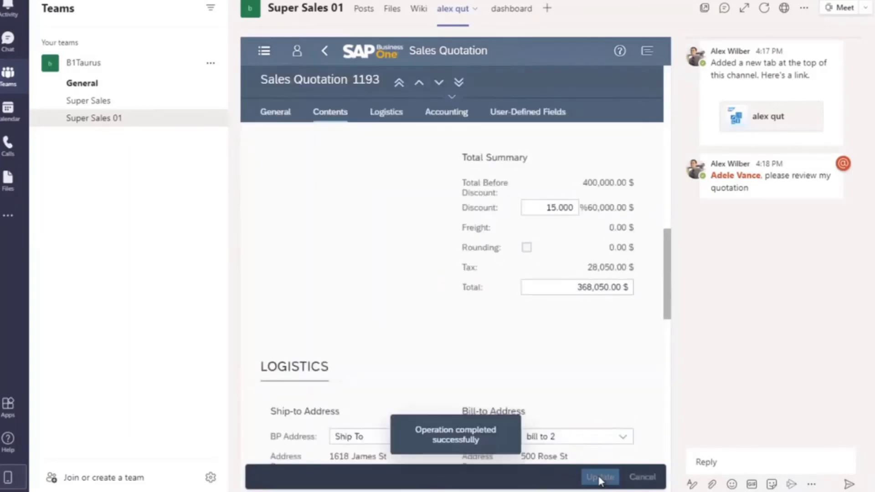
pyautogui.click(717, 456)
pyautogui.write('@a')
pyautogui.press('Return')
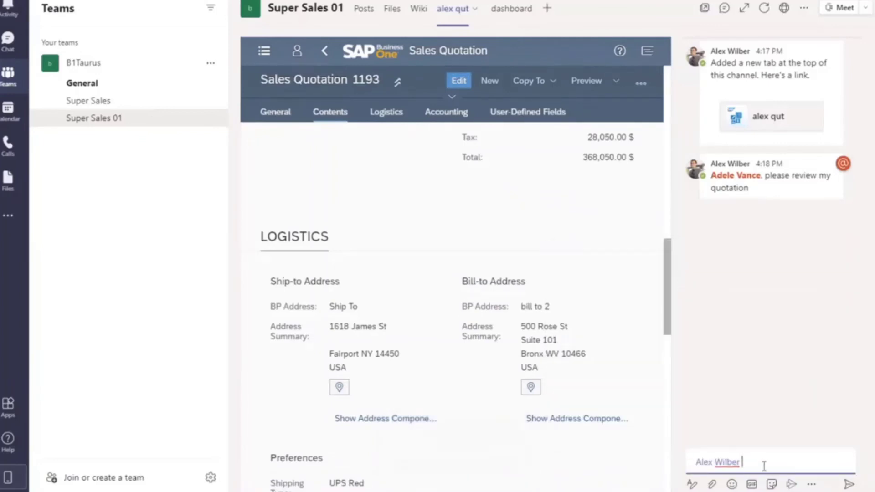
pyautogui.write("I've updated teh")
pyautogui.press('BackSpace')
pyautogui.press('BackSpace')
pyautogui.press('BackSpace')
pyautogui.press('BackSpace')
pyautogui.write('the discount, please ')
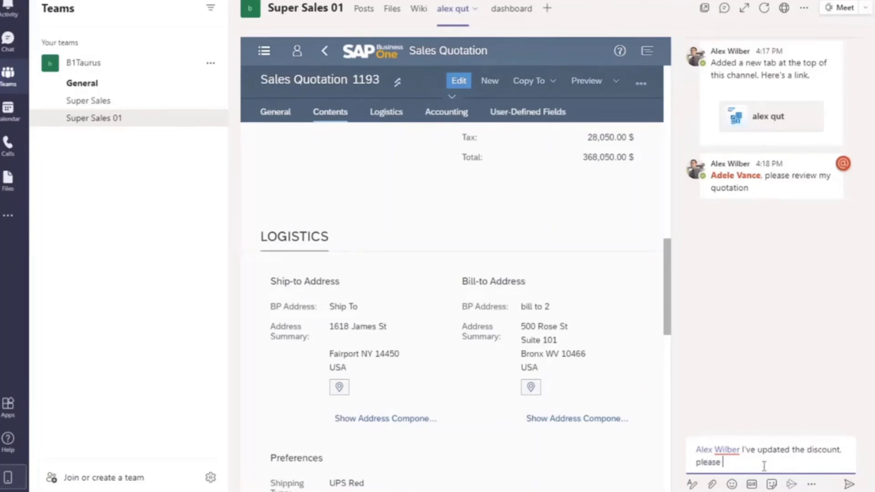
pyautogui.write('go ahead')
pyautogui.press('Return')
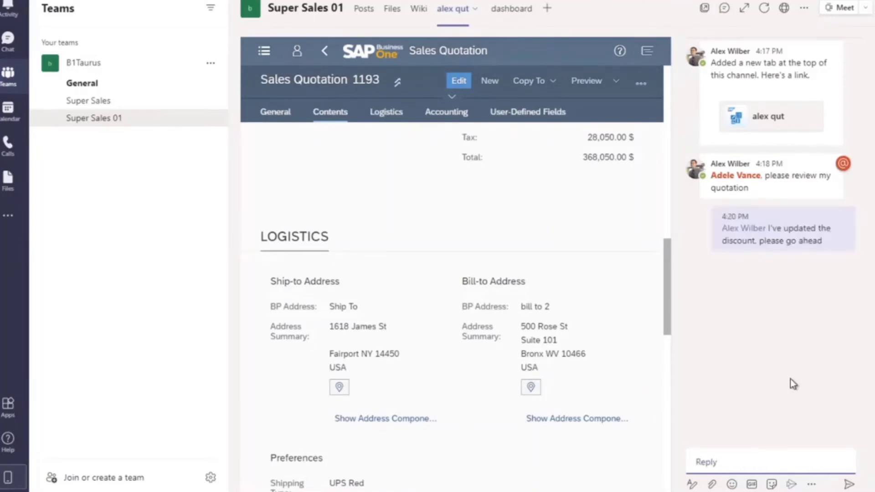